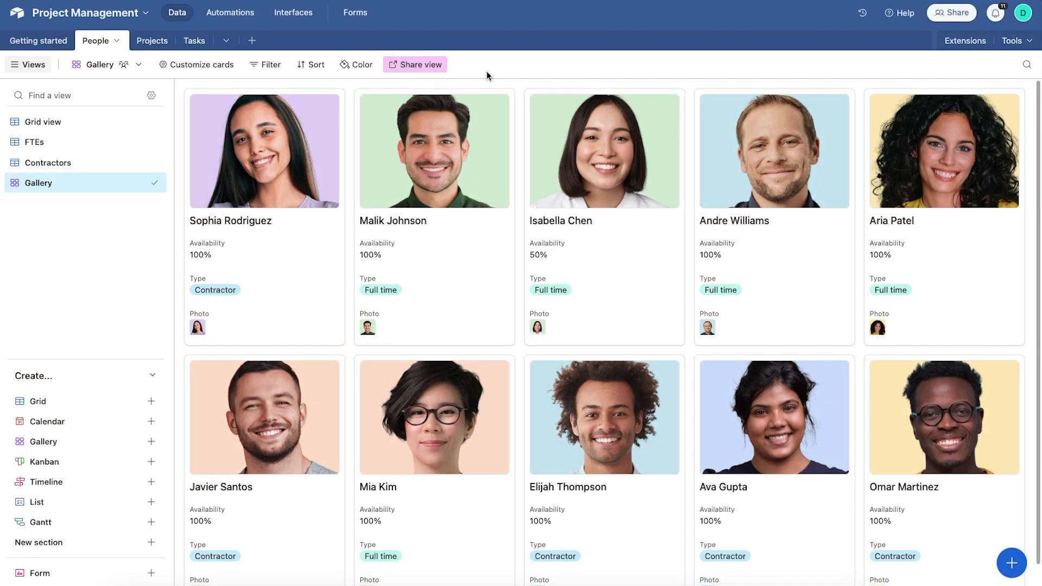
# Check the gallery view's embed options, then go to Airtable Builder Hub
pyautogui.click(419, 66)
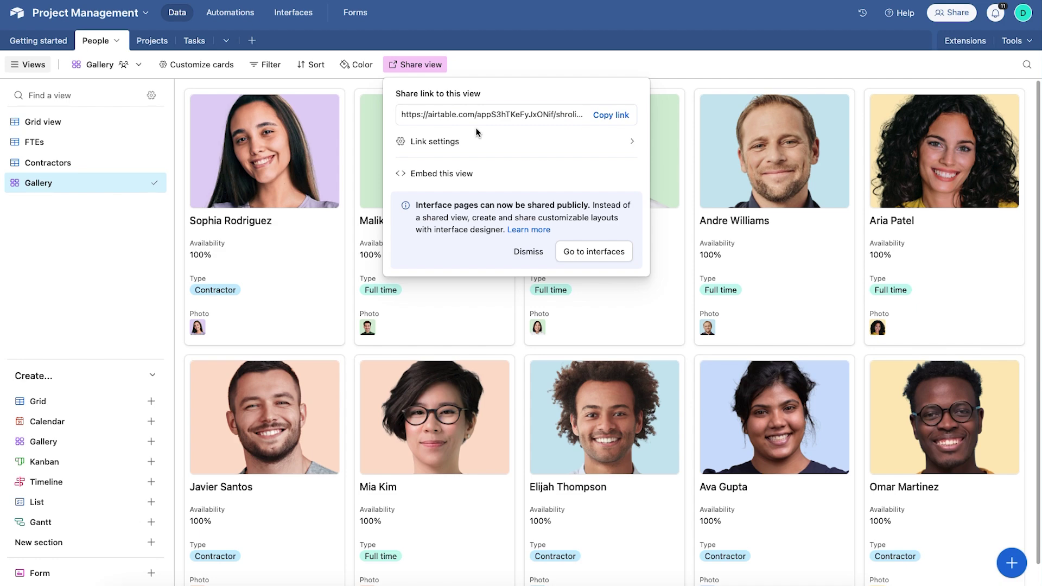
pyautogui.click(454, 172)
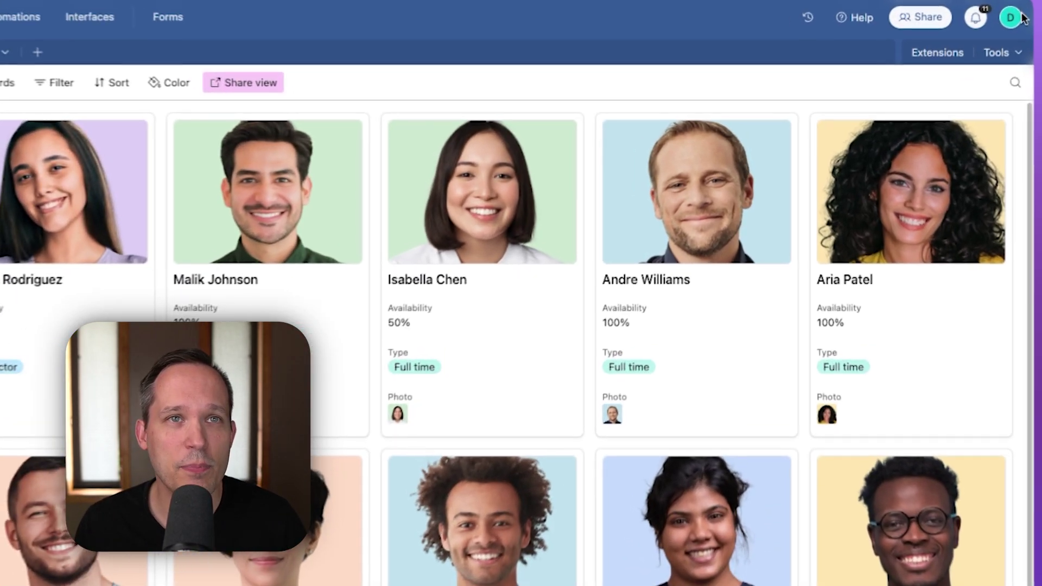
pyautogui.click(941, 51)
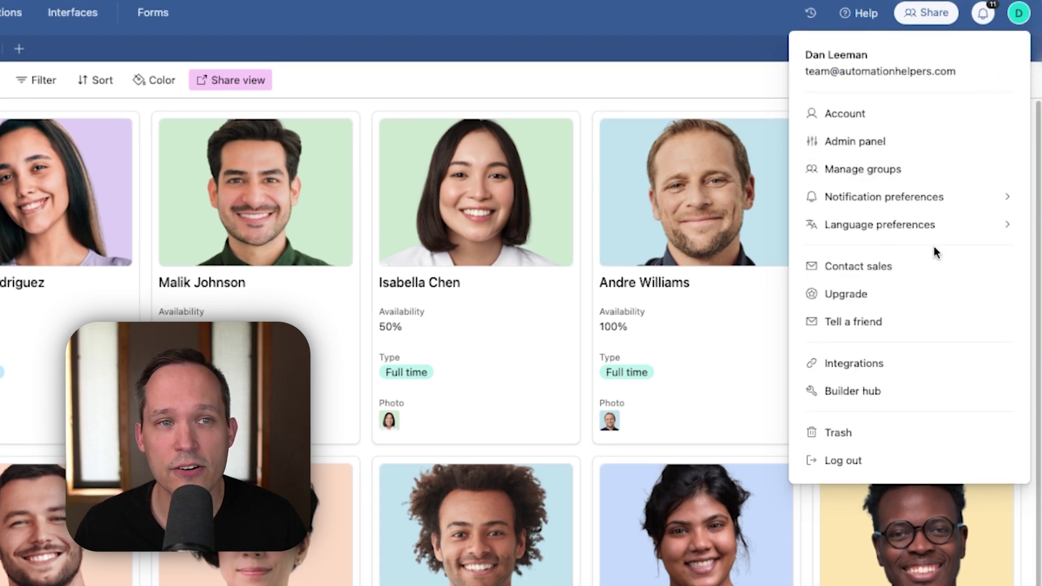
pyautogui.click(895, 391)
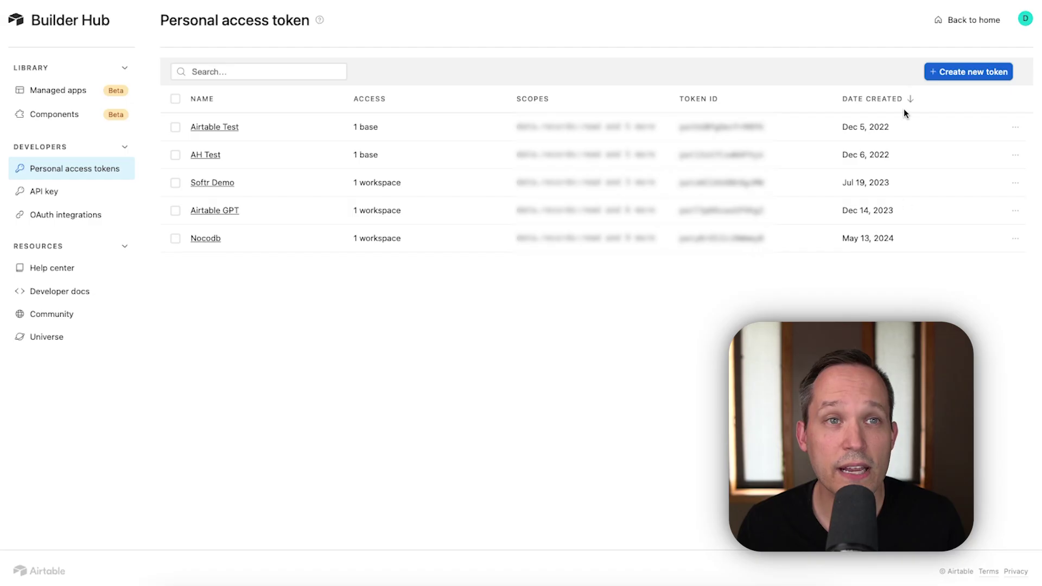
# Create a 'Shareables' personal access token with six scopes and Project Management base access
pyautogui.click(945, 71)
pyautogui.write('Shareables')
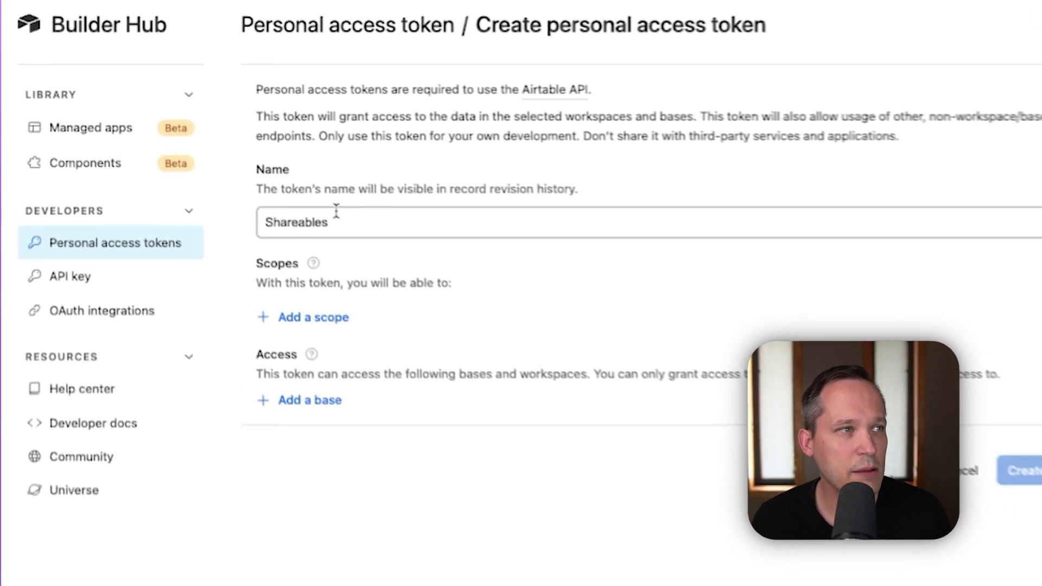
pyautogui.click(341, 318)
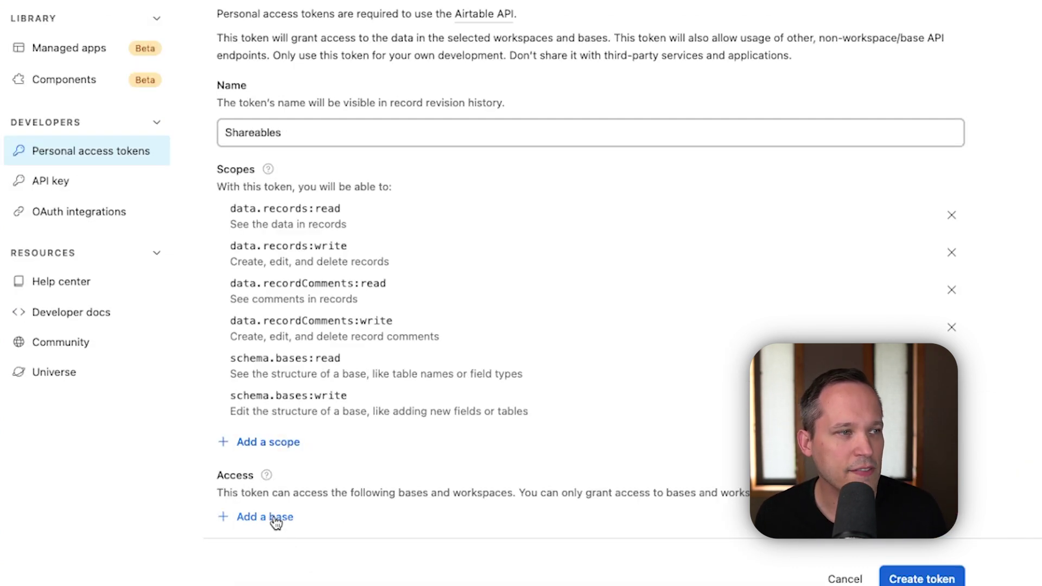
pyautogui.click(276, 520)
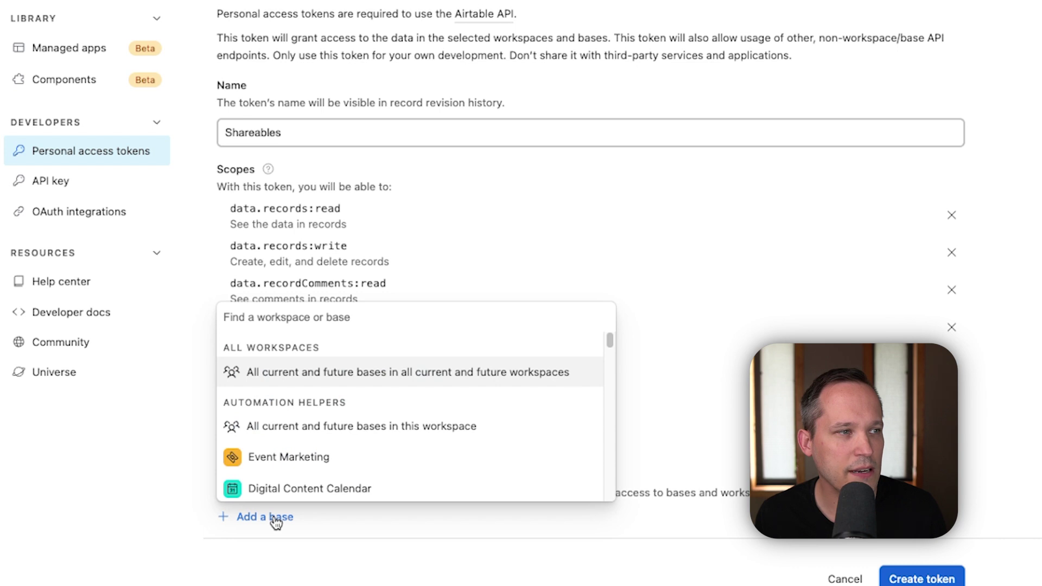
pyautogui.write('project mana')
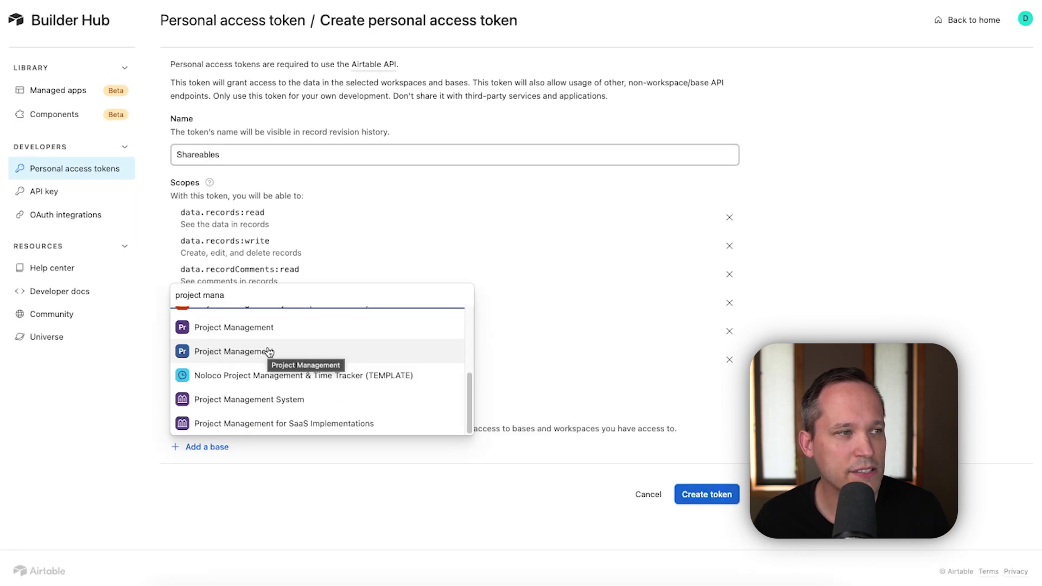
pyautogui.click(268, 352)
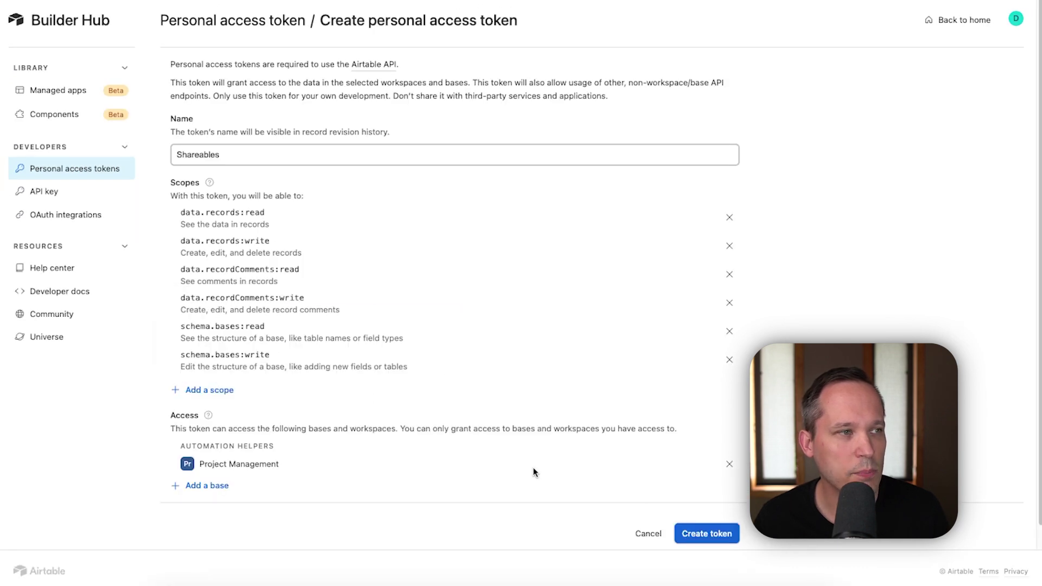
pyautogui.click(707, 534)
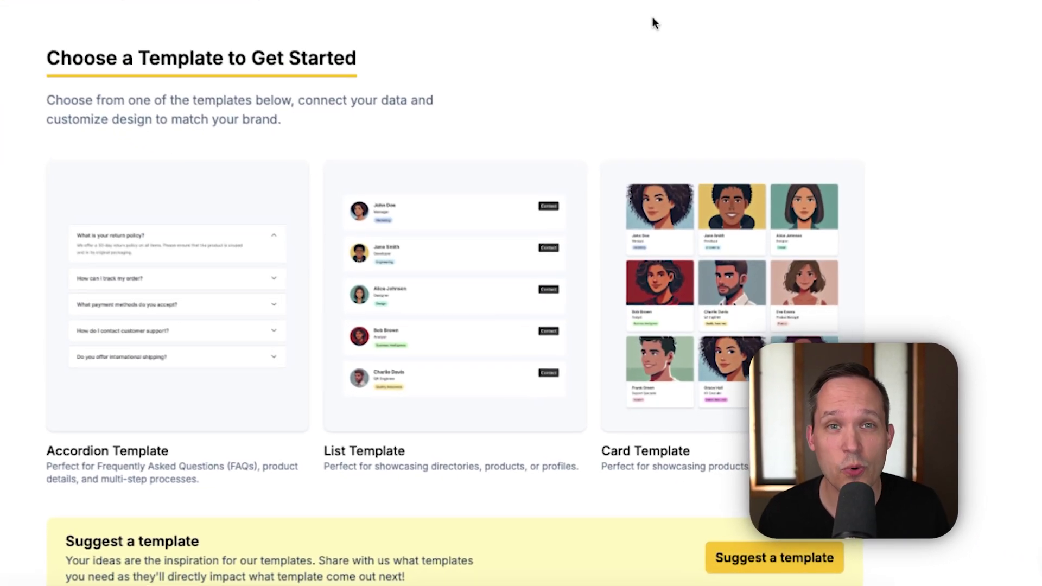
# Preview the Card Template and start a new shareable from it
pyautogui.scroll(-1, 341, 326)
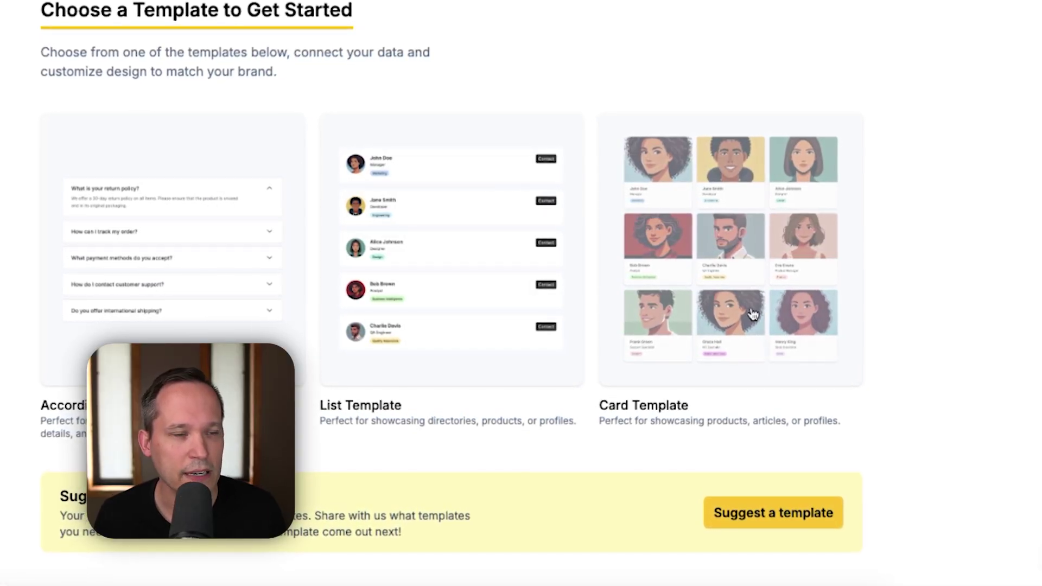
pyautogui.click(755, 255)
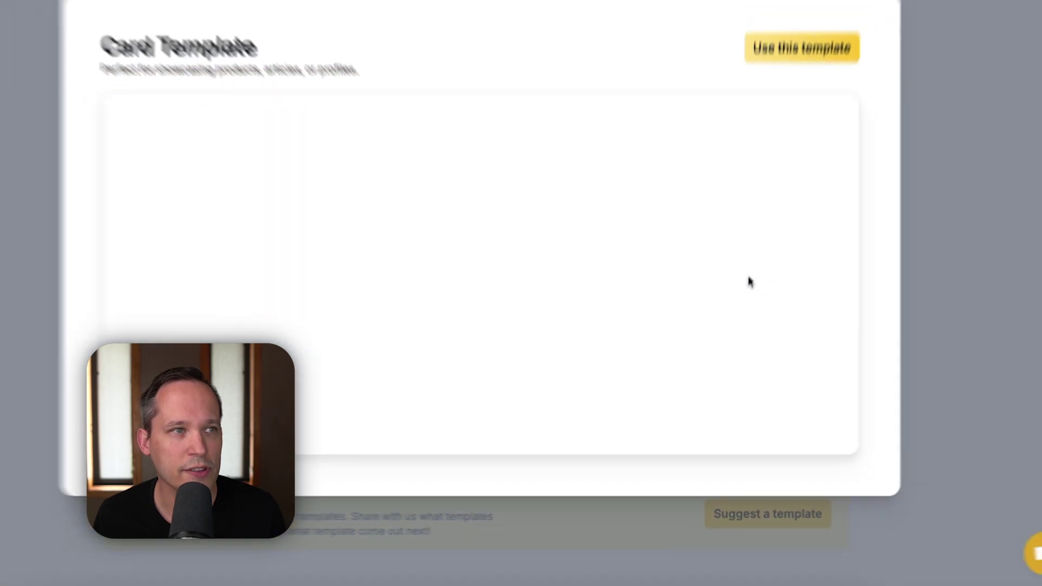
pyautogui.scroll(-2, 753, 324)
pyautogui.scroll(-2, 753, 325)
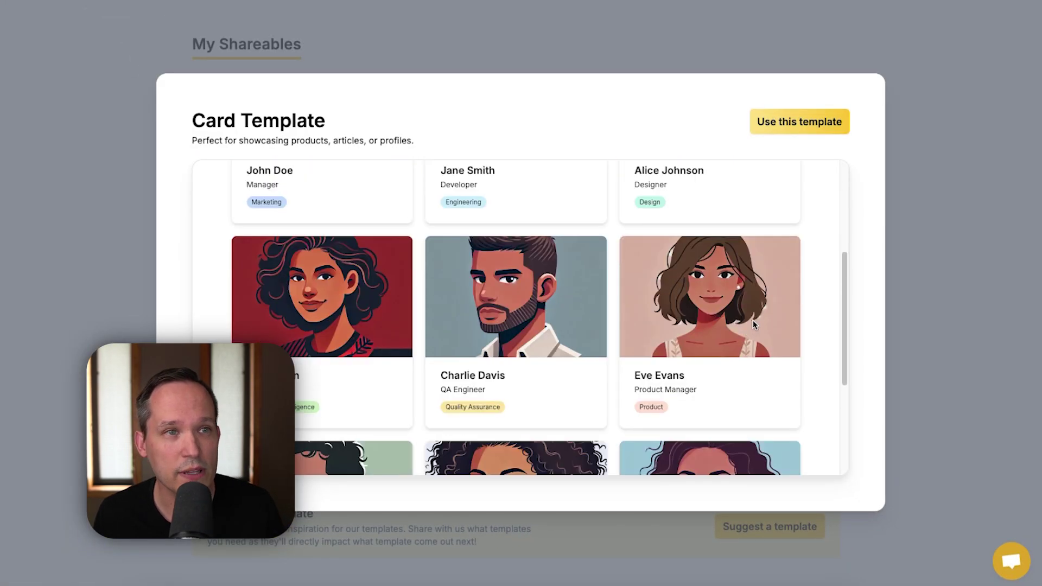
pyautogui.click(811, 130)
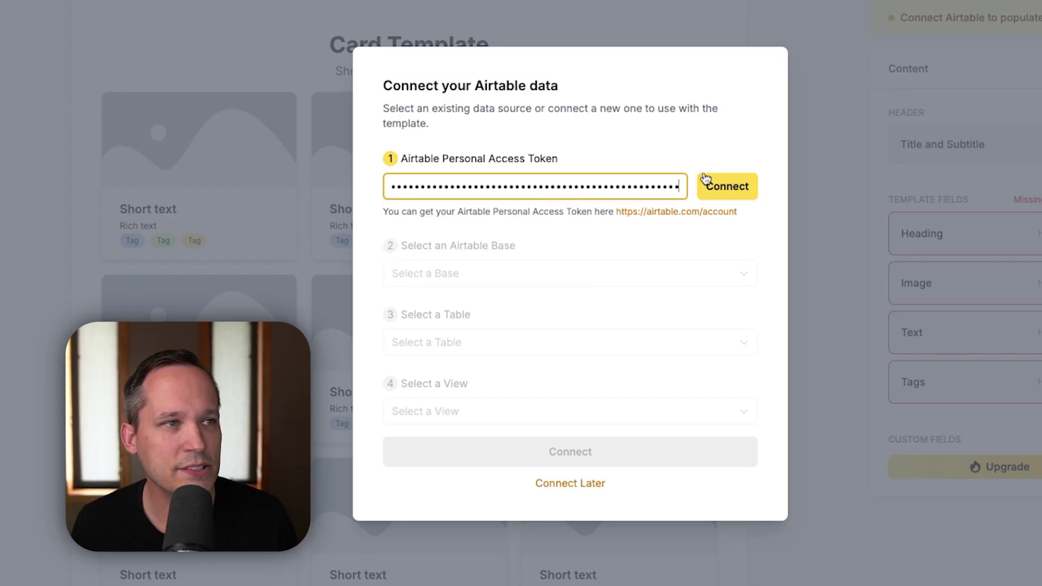
# Validate the token and connect to Project Management base, People table, Gallery view
pyautogui.click(719, 185)
pyautogui.click(590, 270)
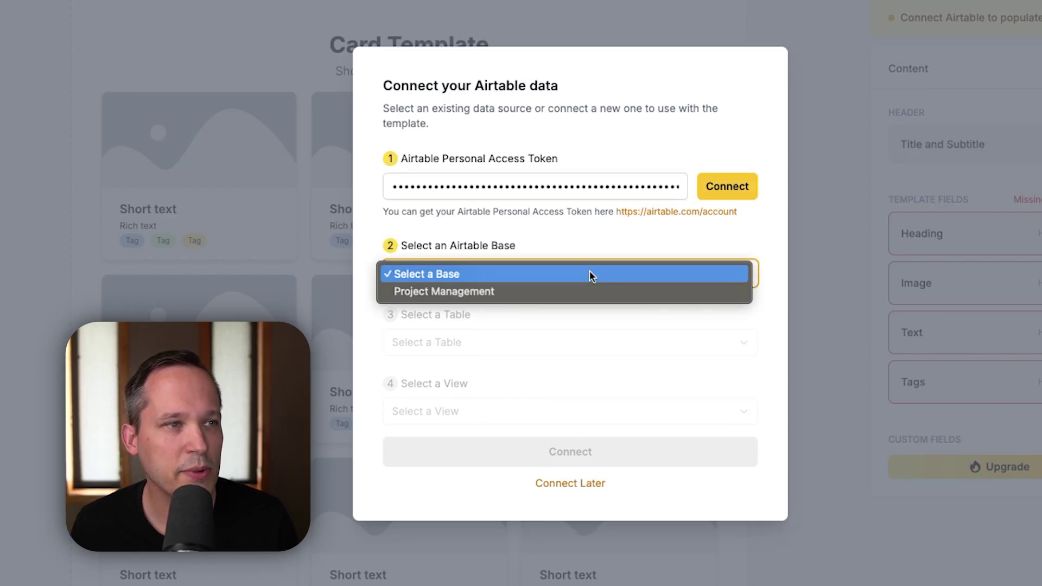
pyautogui.click(571, 293)
pyautogui.click(543, 342)
pyautogui.click(513, 379)
pyautogui.click(517, 415)
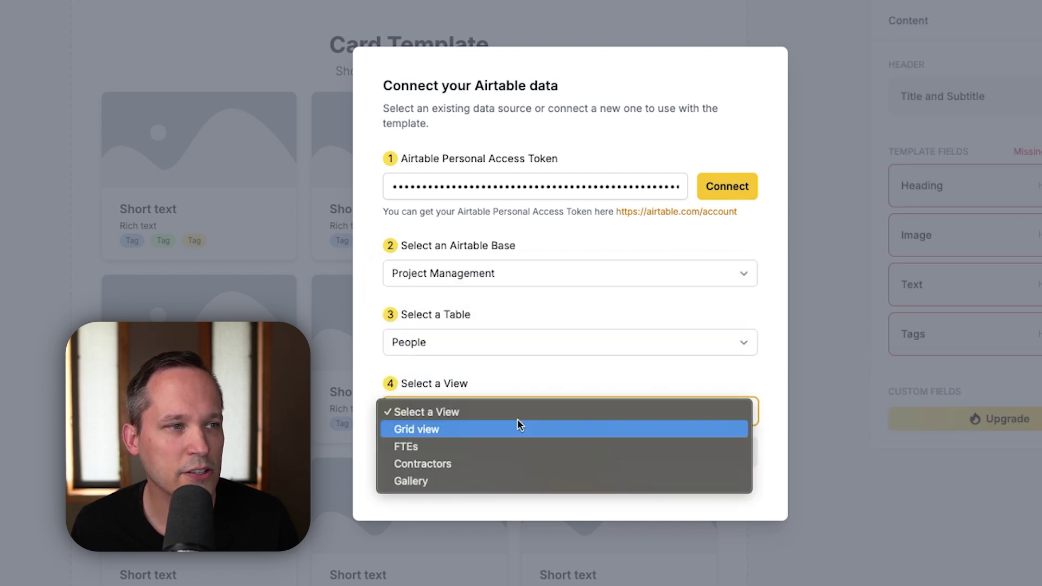
pyautogui.click(483, 482)
pyautogui.click(598, 453)
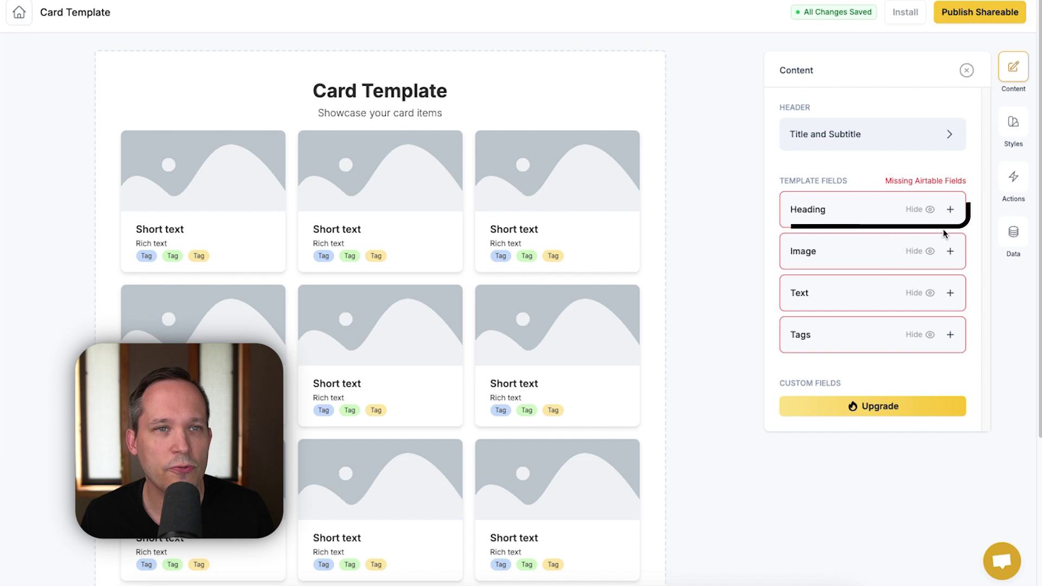
# Map the card Heading, Image and Text fields to Name, Photo and Bio
pyautogui.click(950, 210)
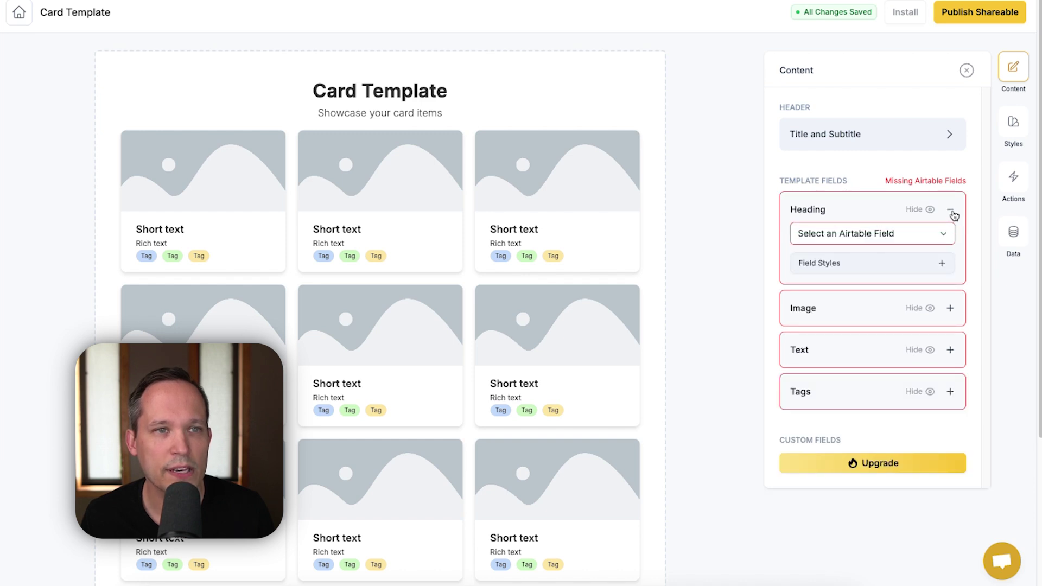
pyautogui.click(942, 235)
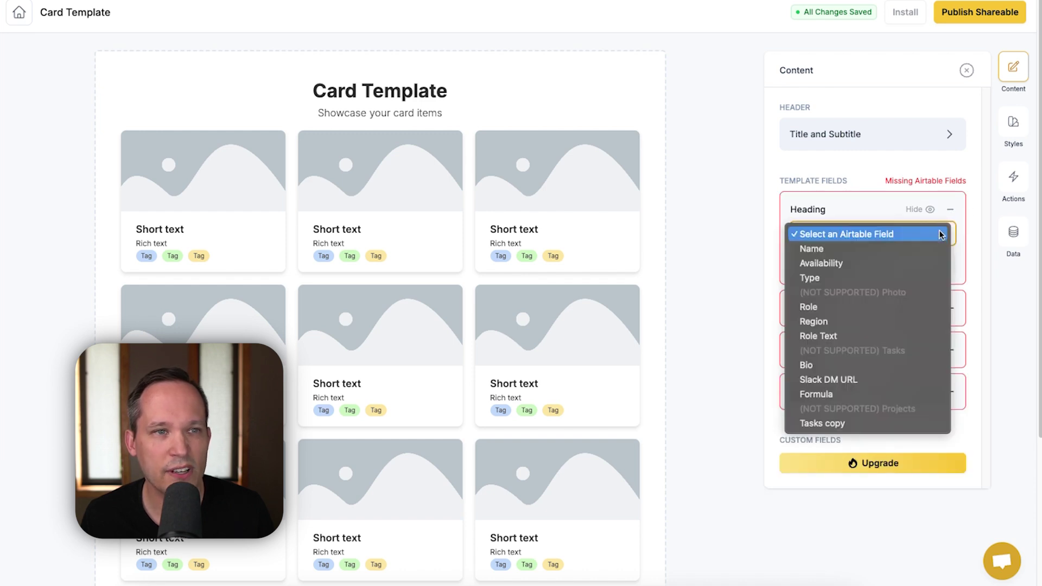
pyautogui.click(883, 248)
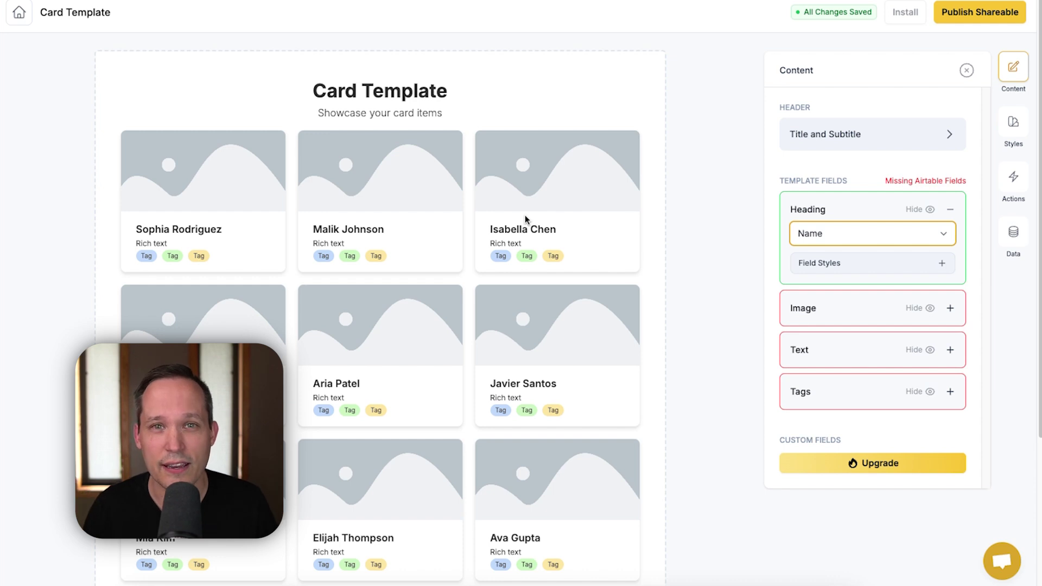
pyautogui.click(950, 308)
pyautogui.click(902, 332)
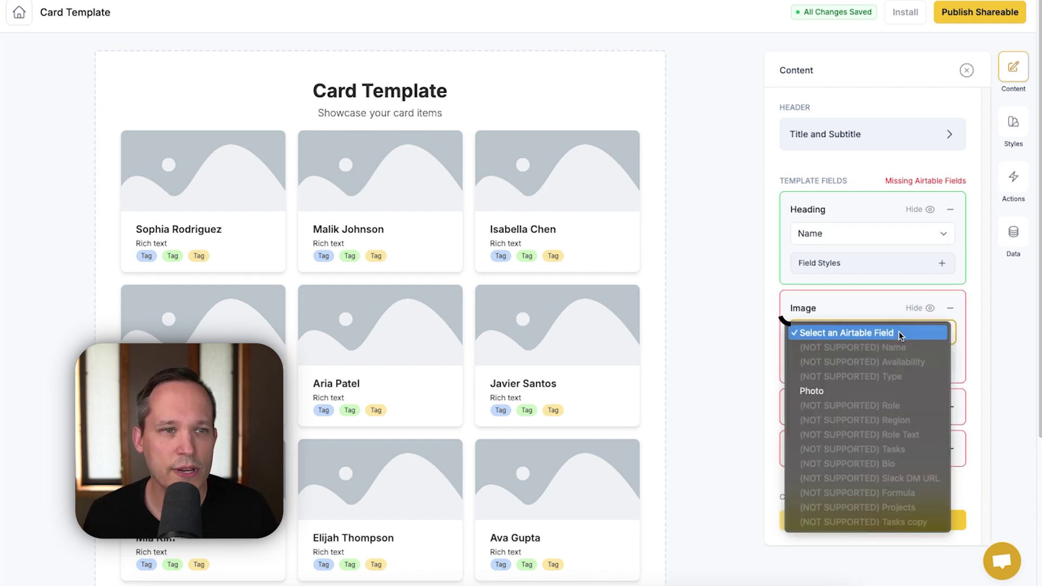
pyautogui.click(870, 389)
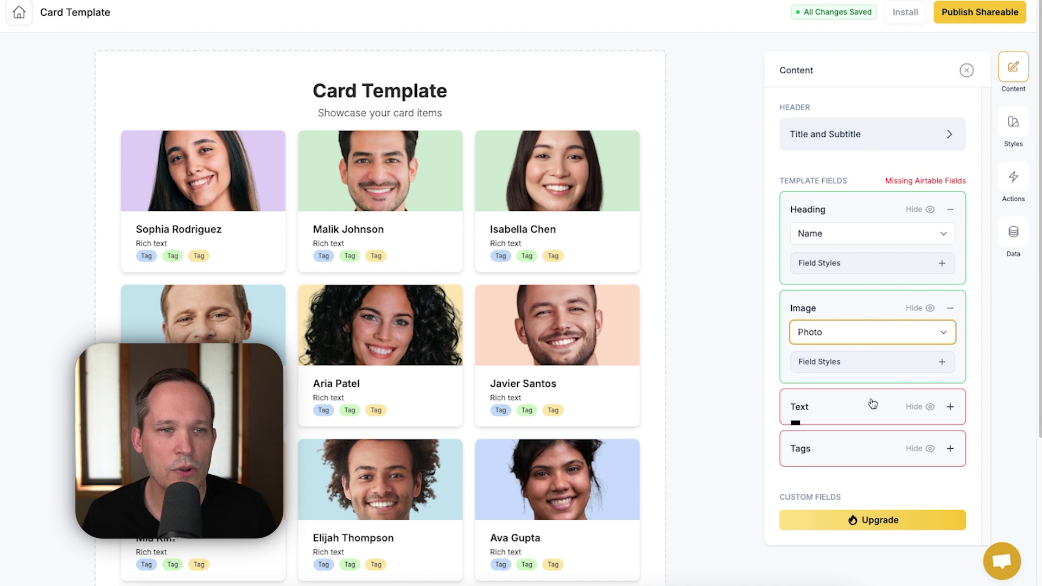
pyautogui.click(949, 407)
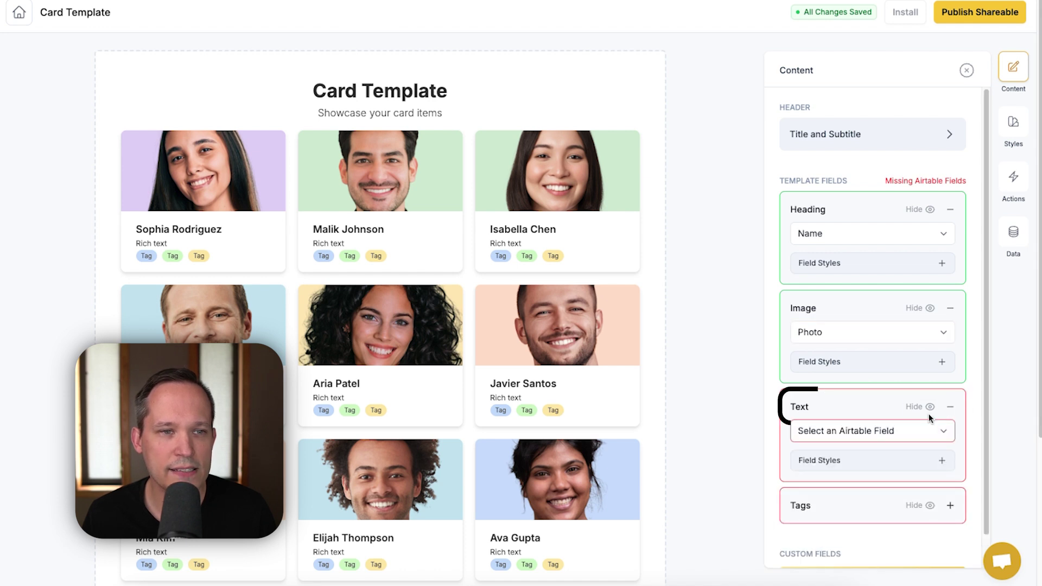
pyautogui.click(880, 434)
pyautogui.click(838, 525)
pyautogui.scroll(-1, 898, 333)
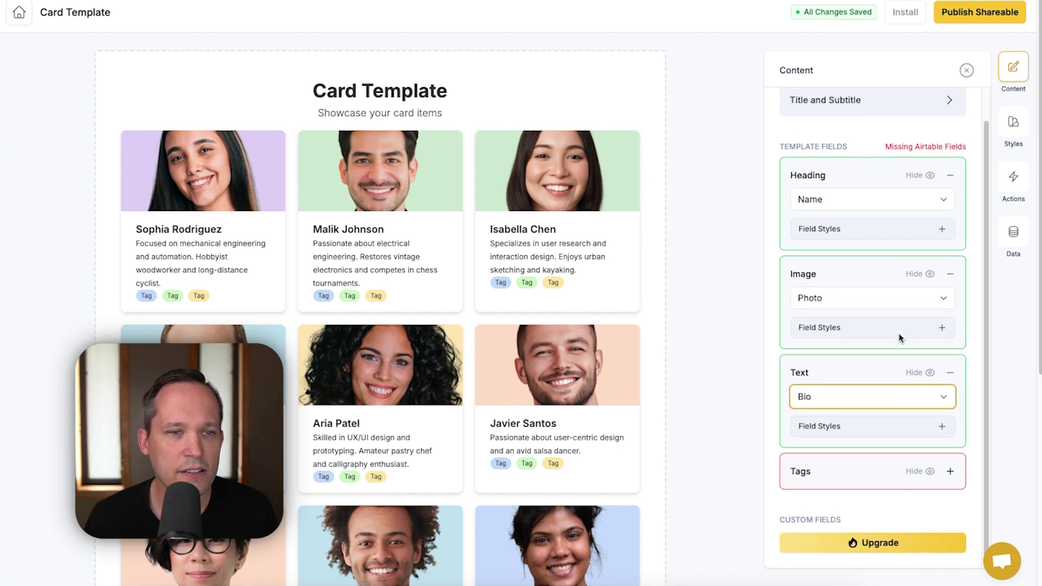
pyautogui.click(867, 472)
# Set the card tags to the Role field and show the bio's style settings
pyautogui.click(892, 491)
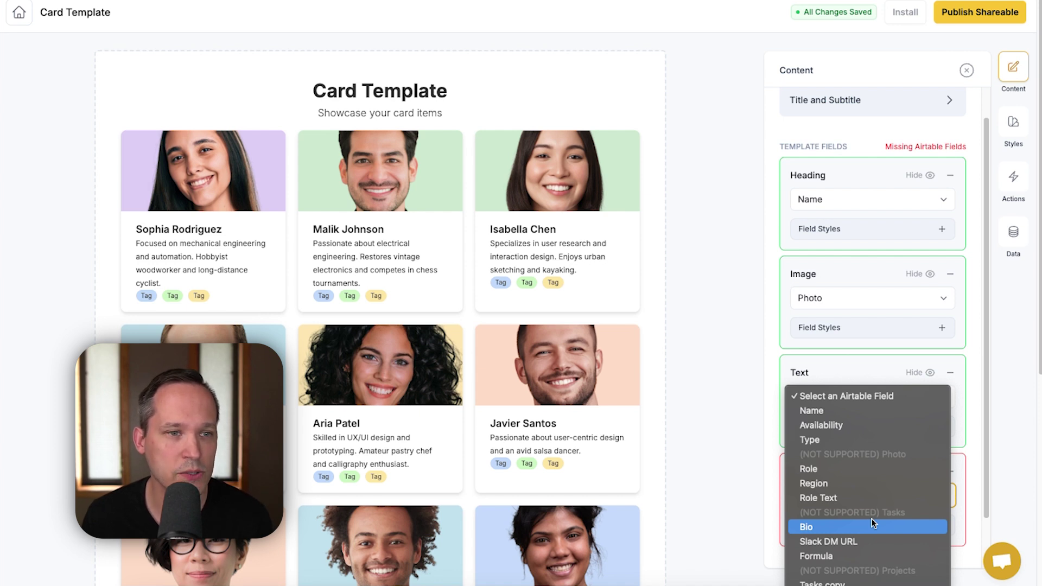
pyautogui.click(849, 470)
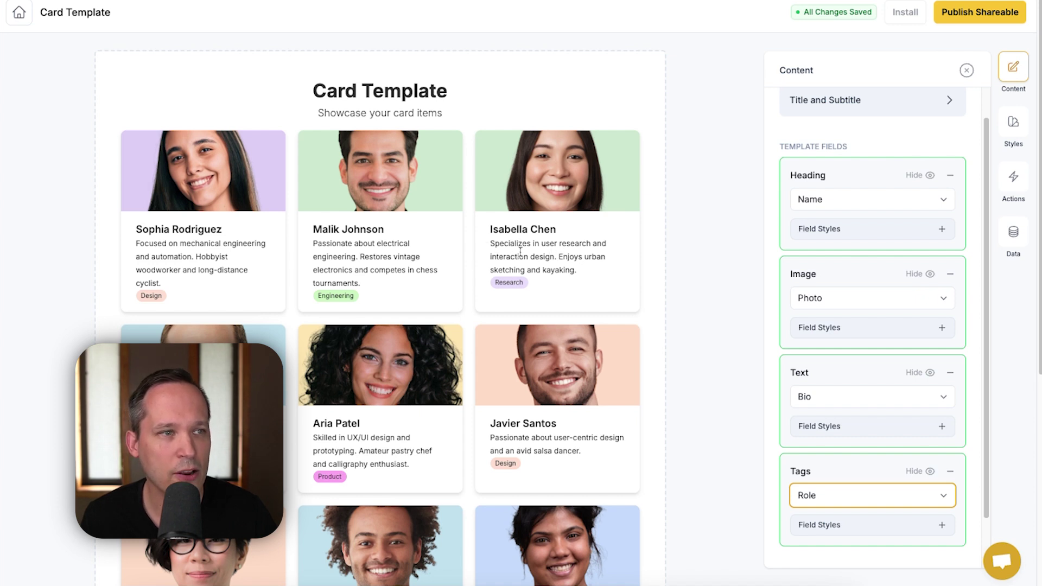
pyautogui.scroll(-2, 906, 428)
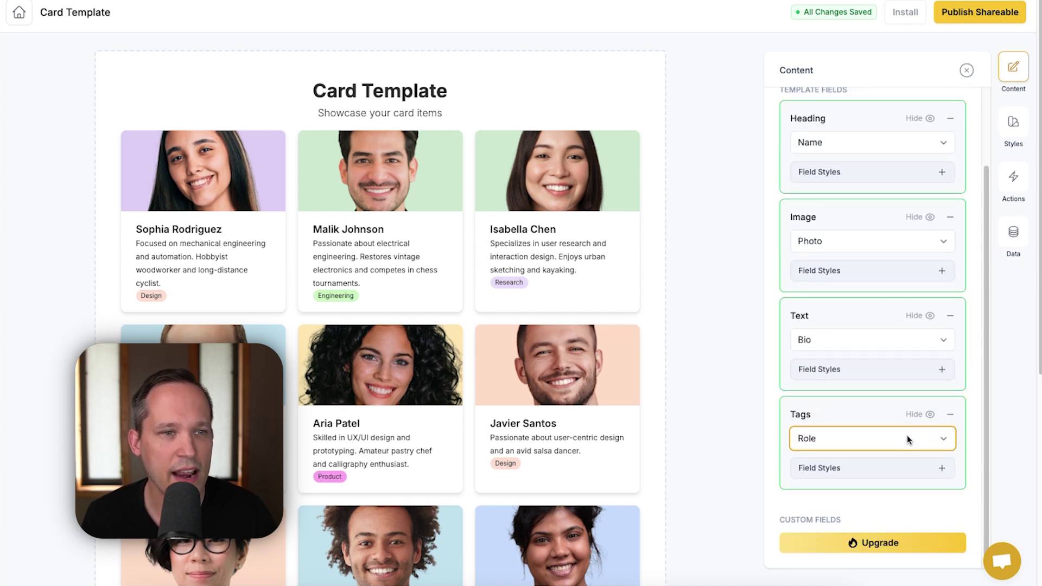
pyautogui.click(856, 371)
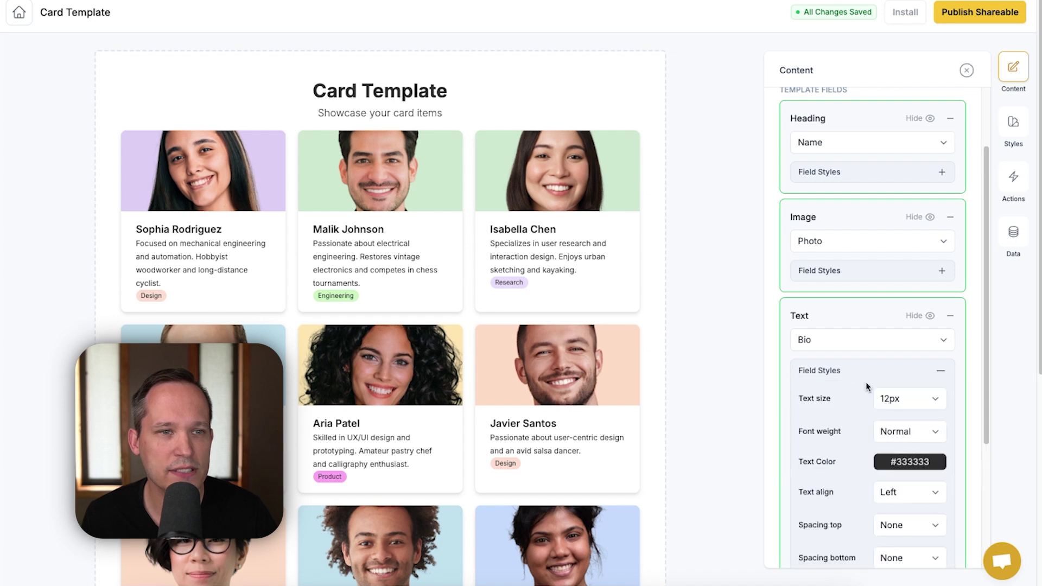
pyautogui.scroll(-3, 866, 387)
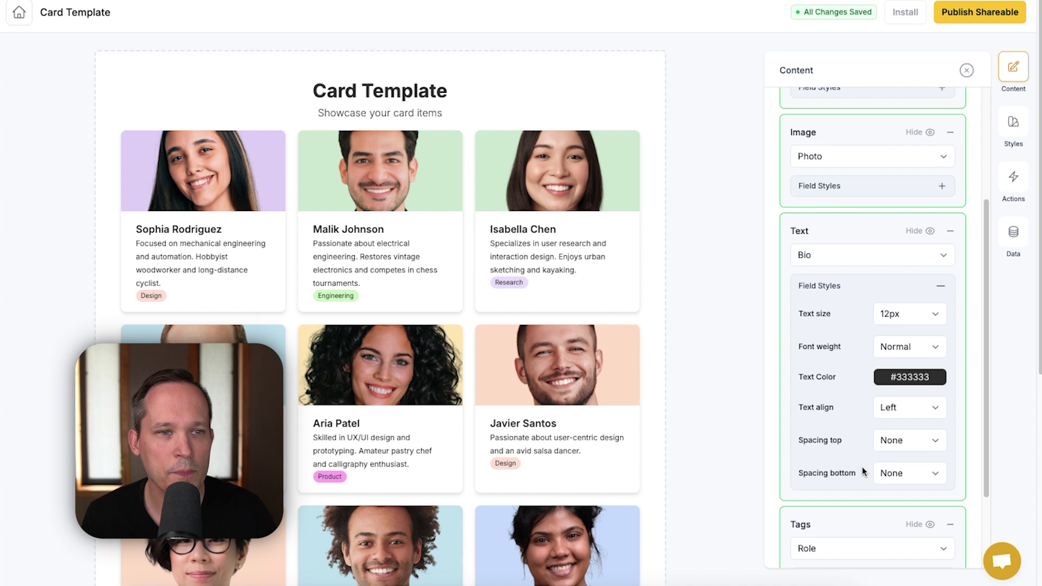
# Give the bio text Small spacing at both top and bottom
pyautogui.click(889, 473)
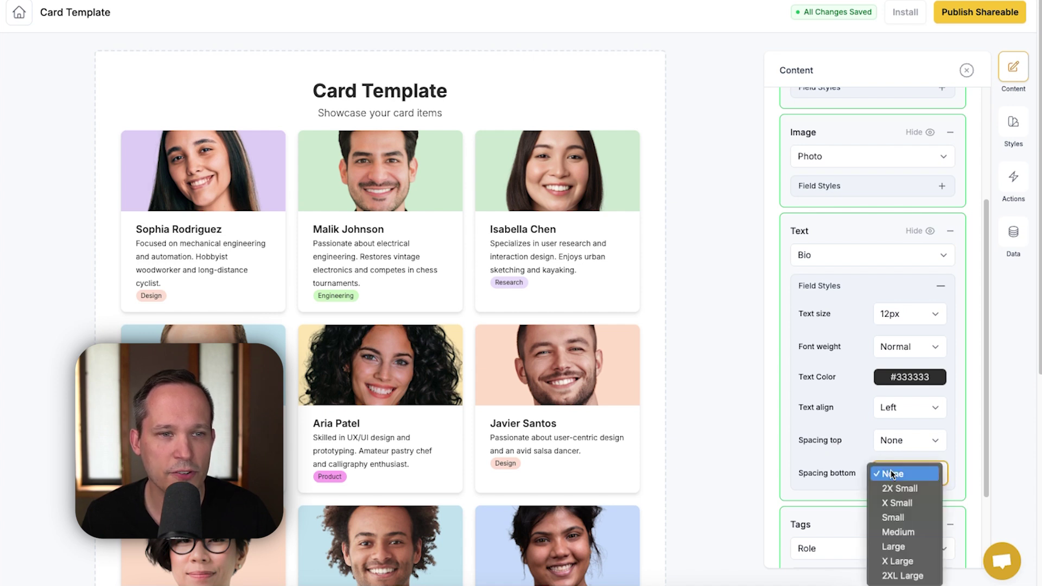
pyautogui.click(899, 531)
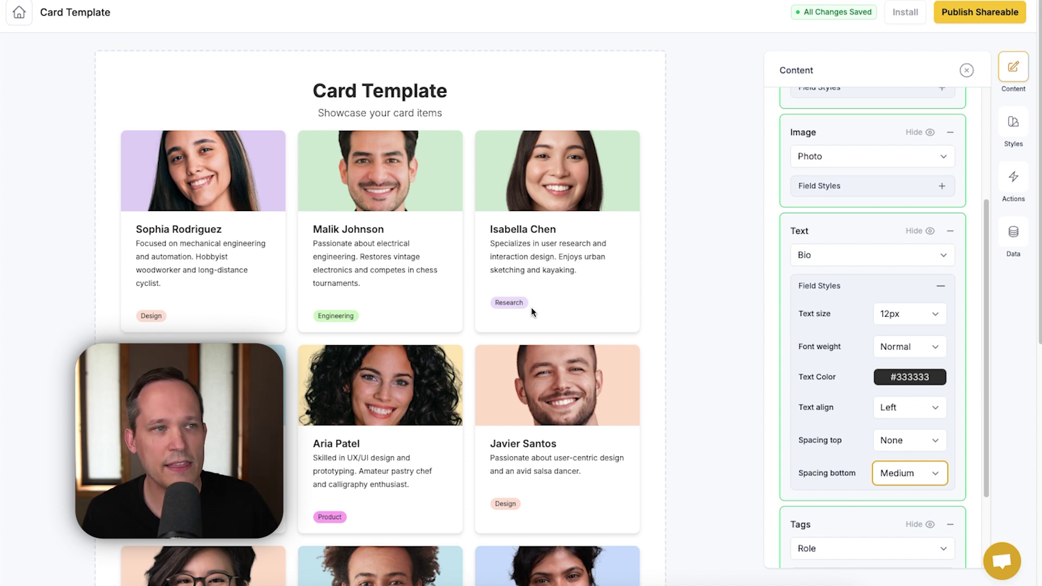
pyautogui.click(930, 473)
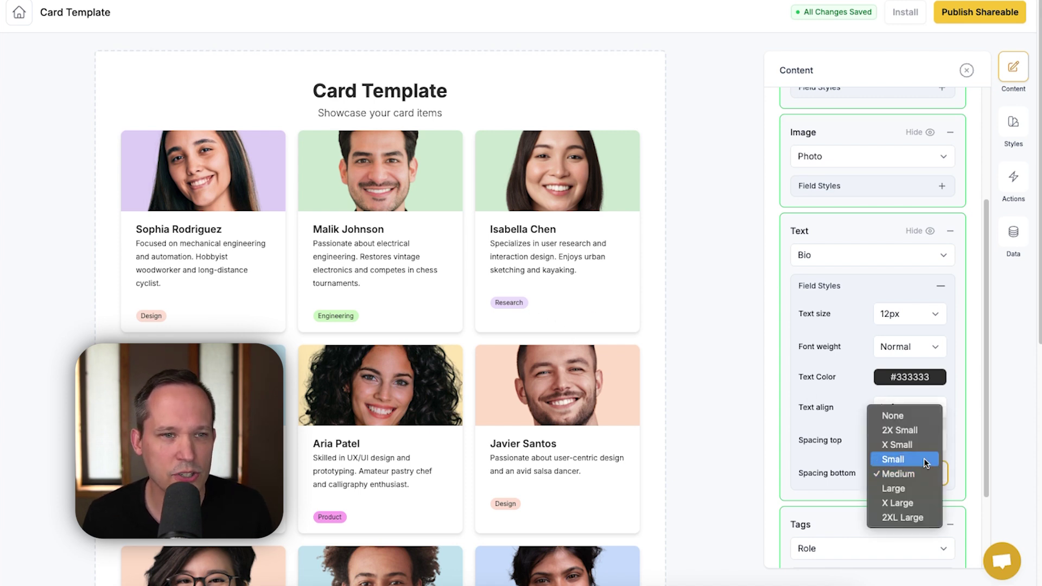
pyautogui.click(925, 461)
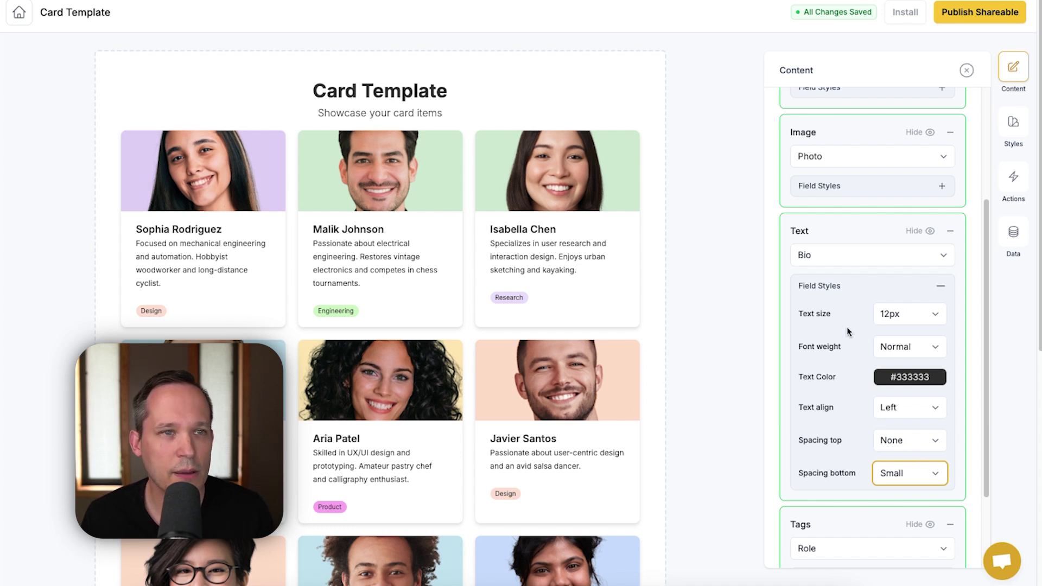
pyautogui.click(903, 441)
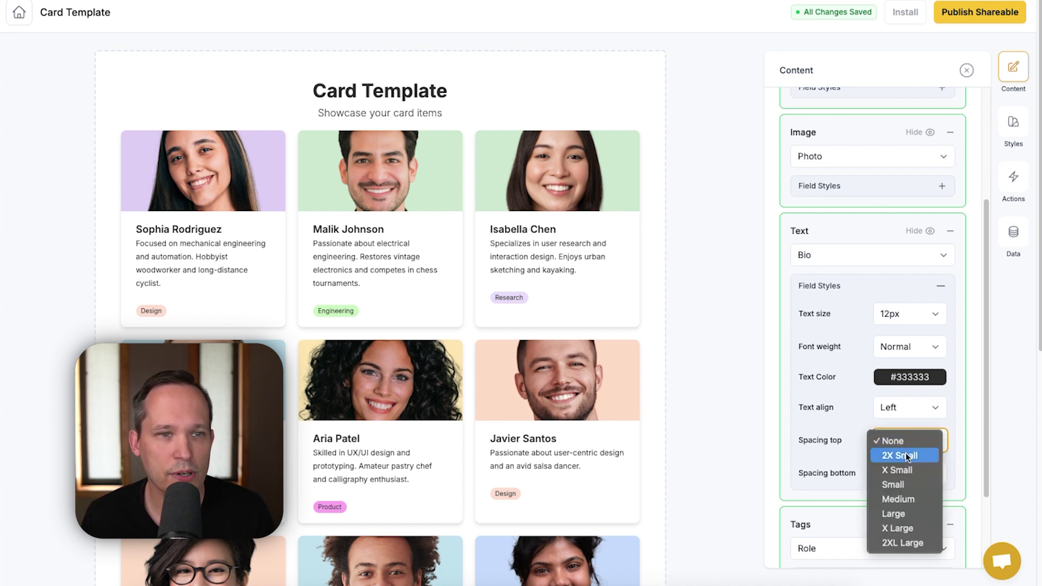
pyautogui.click(907, 483)
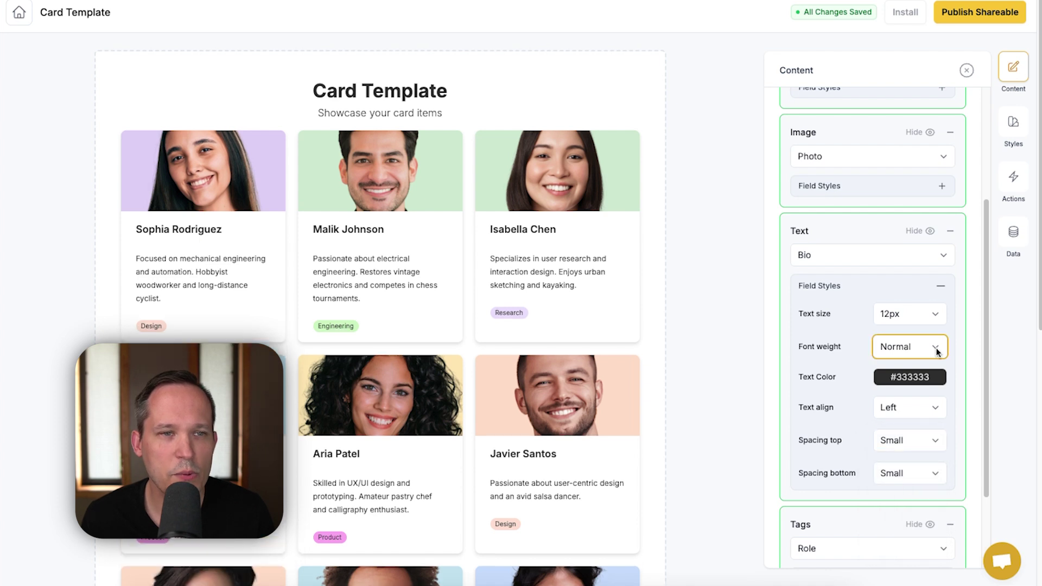
# Lighten the bio text colour to grey #808080
pyautogui.click(923, 378)
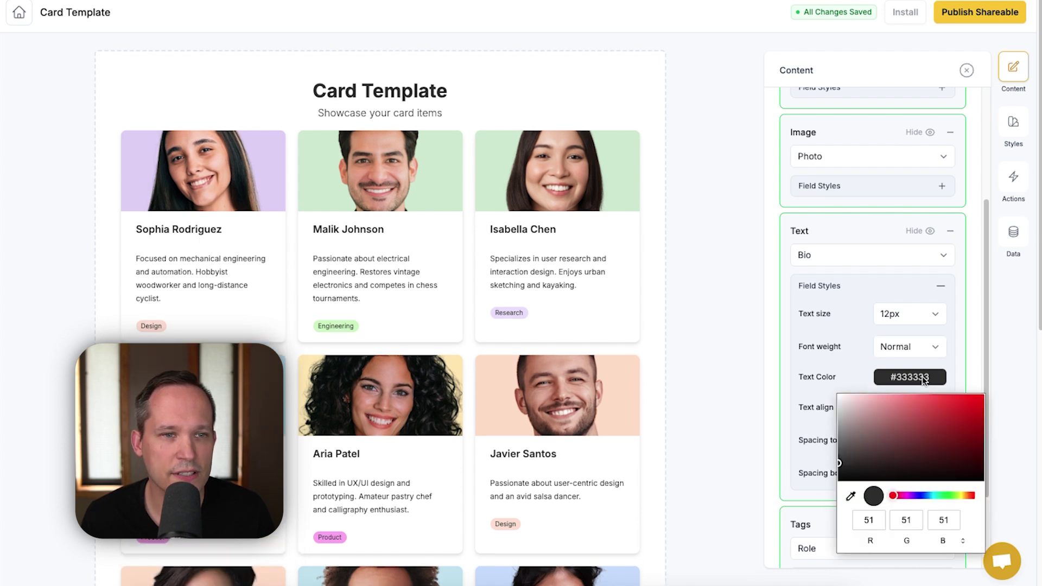
pyautogui.moveTo(838, 465); pyautogui.dragTo(837, 439)
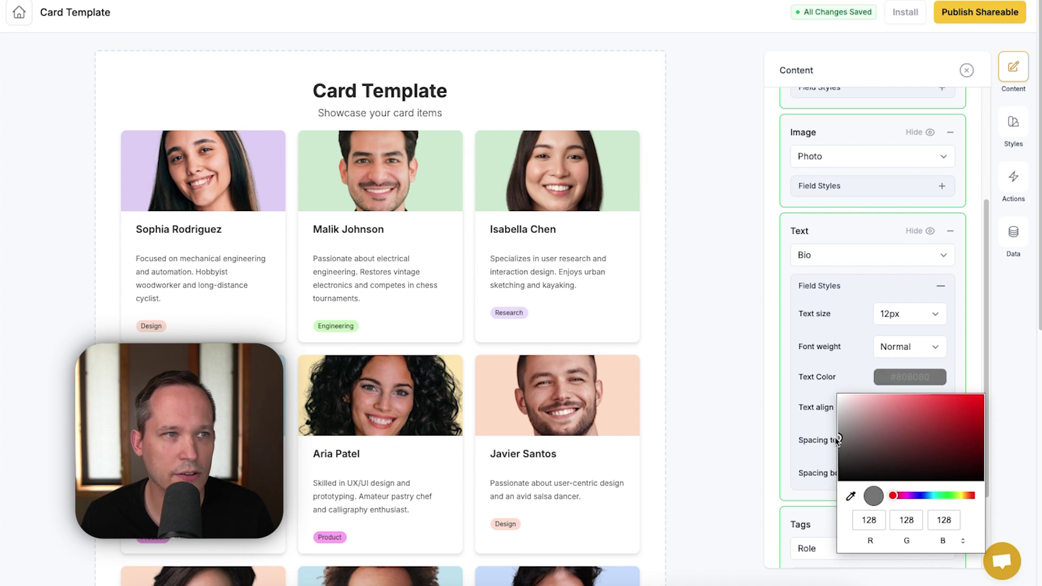
pyautogui.click(741, 362)
pyautogui.scroll(4, 894, 359)
# Try other photo sizes, finally keeping width Full and height Medium
pyautogui.click(866, 368)
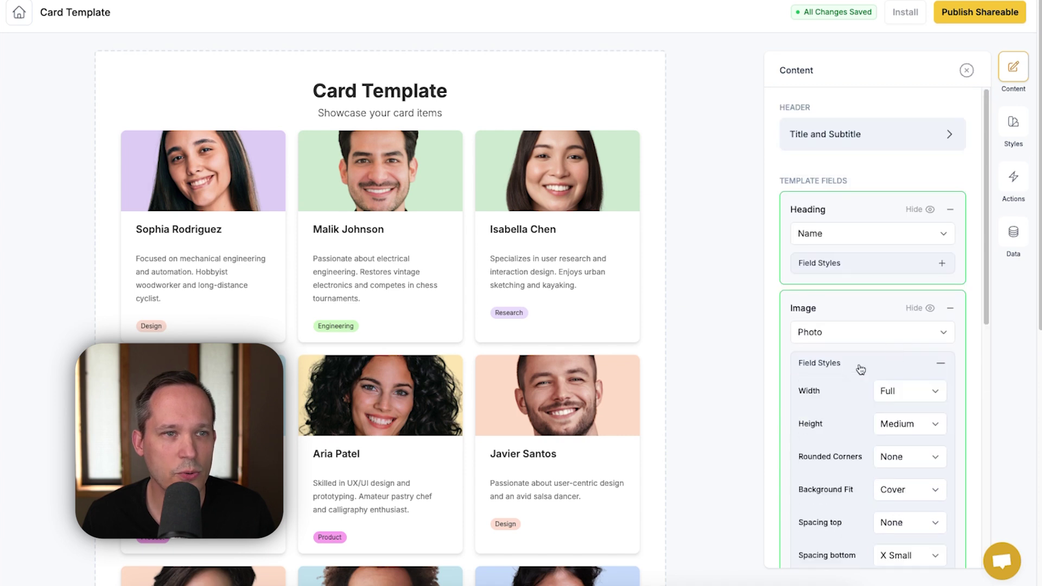
pyautogui.scroll(-2, 884, 424)
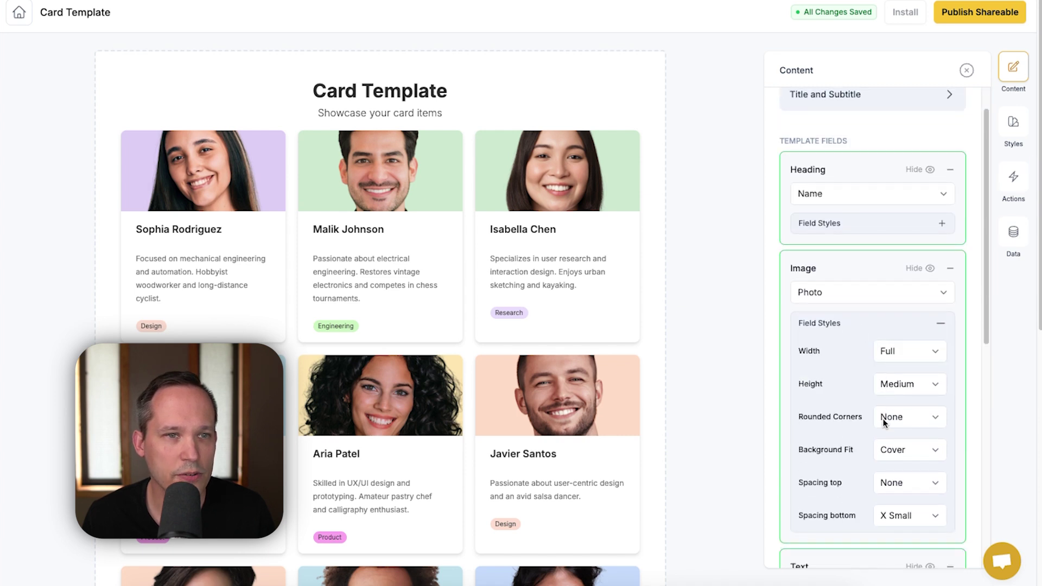
pyautogui.click(910, 341)
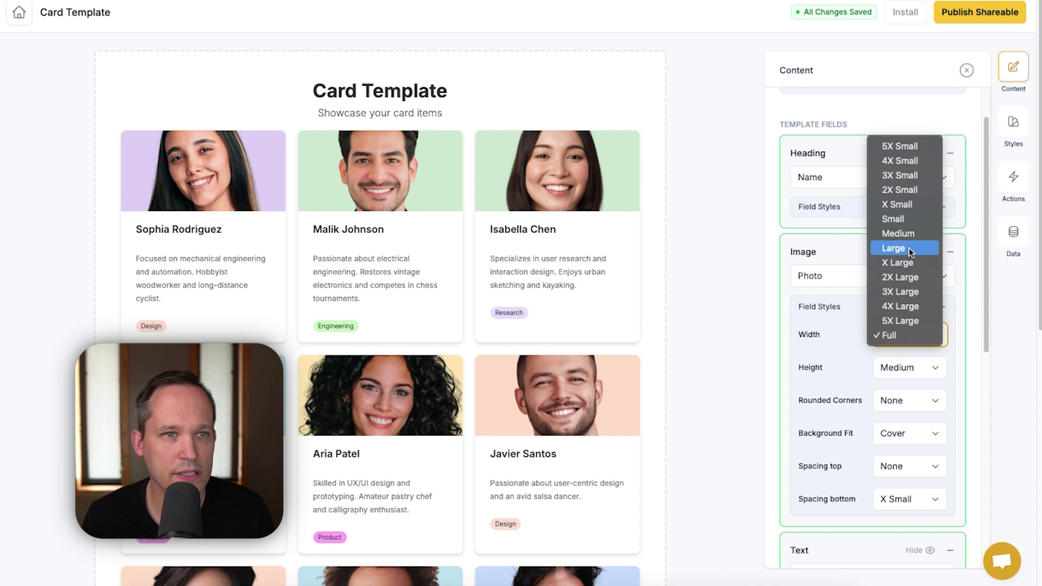
pyautogui.click(907, 222)
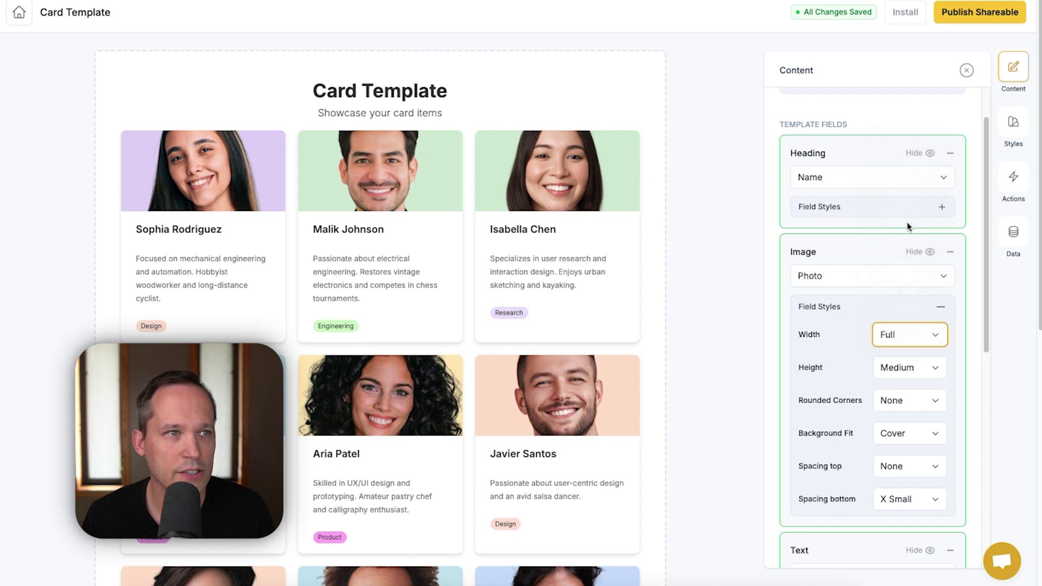
pyautogui.click(903, 336)
pyautogui.click(906, 451)
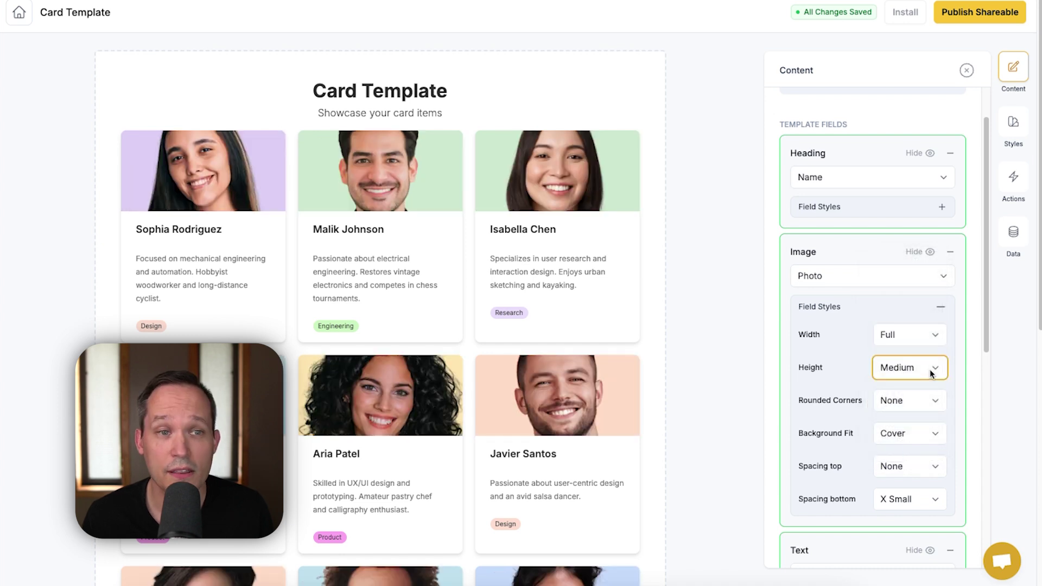
pyautogui.click(930, 369)
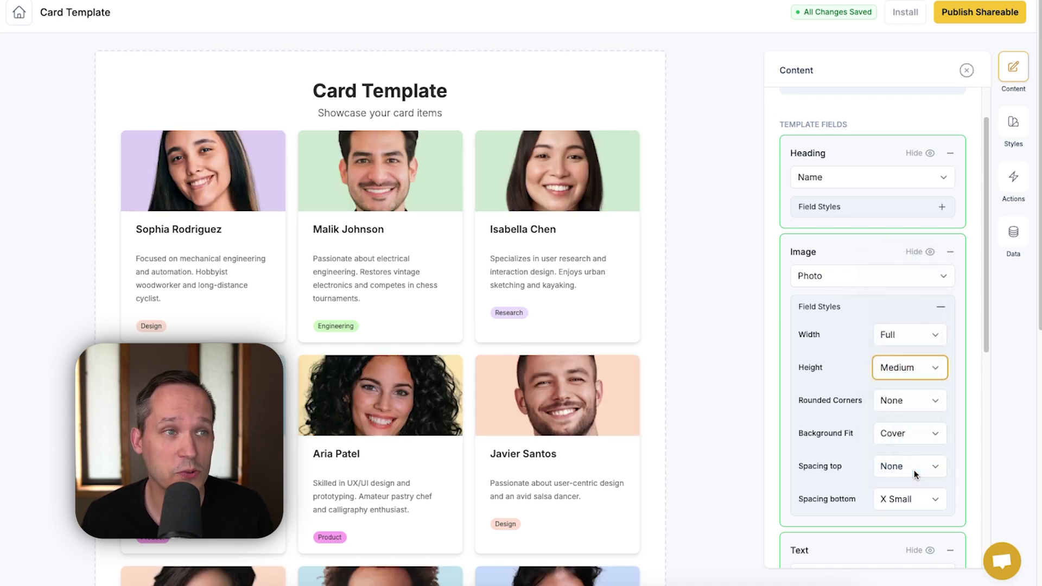
pyautogui.click(913, 470)
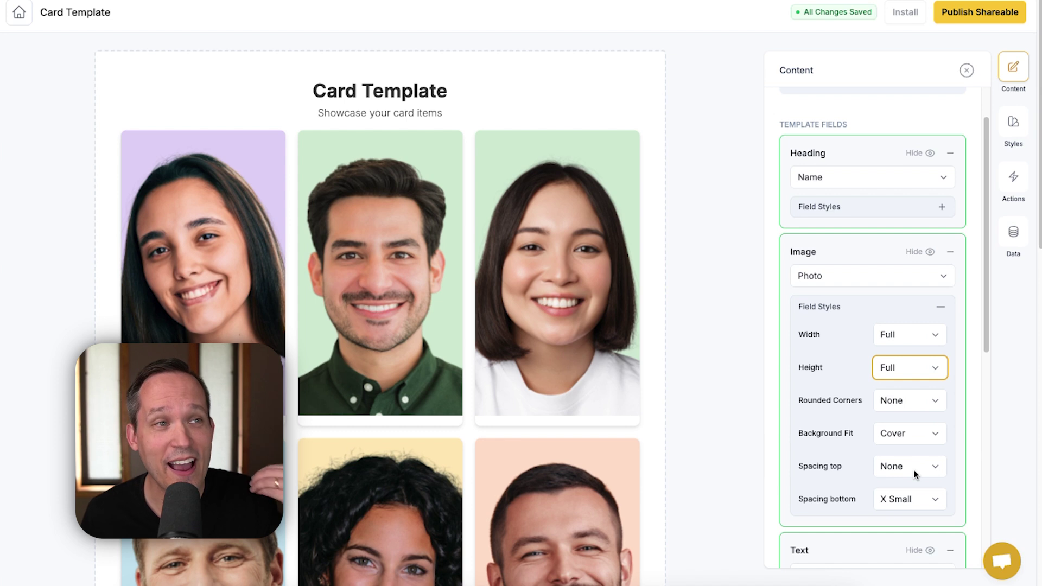
pyautogui.click(907, 368)
pyautogui.click(900, 264)
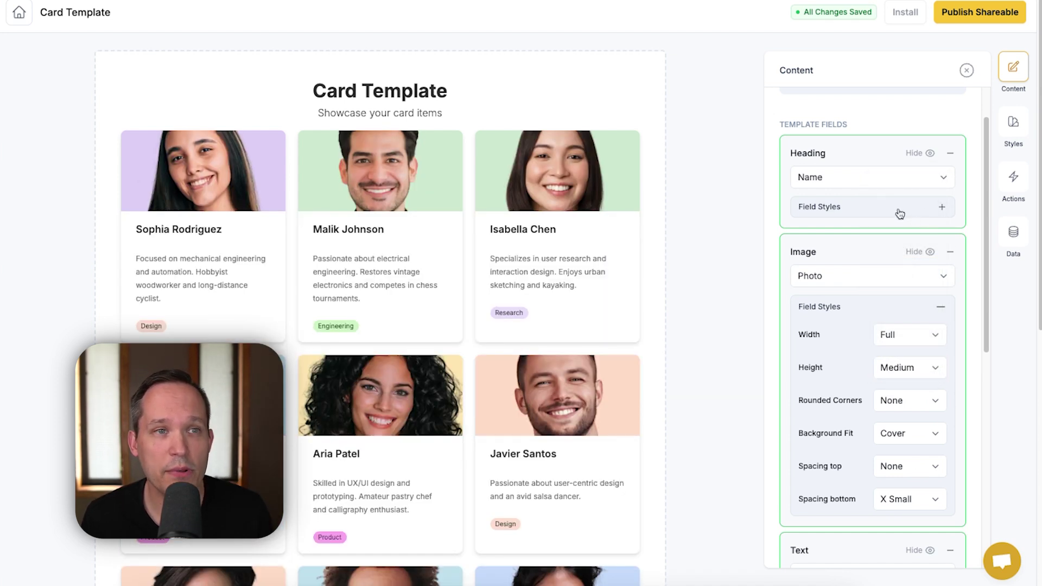
# Set the card name headings to 24px text size with centre alignment
pyautogui.click(900, 213)
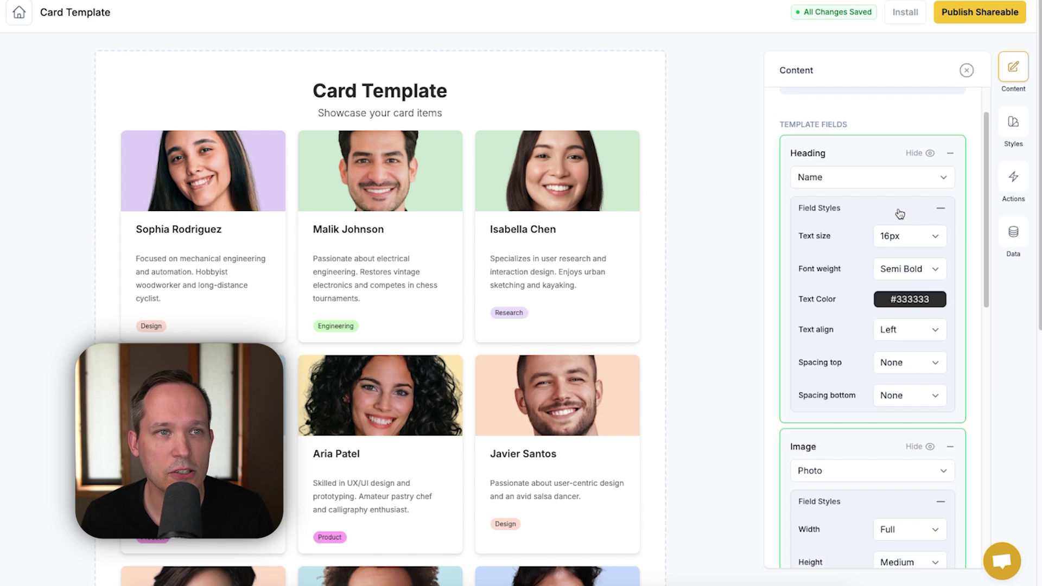
pyautogui.click(914, 235)
pyautogui.click(911, 280)
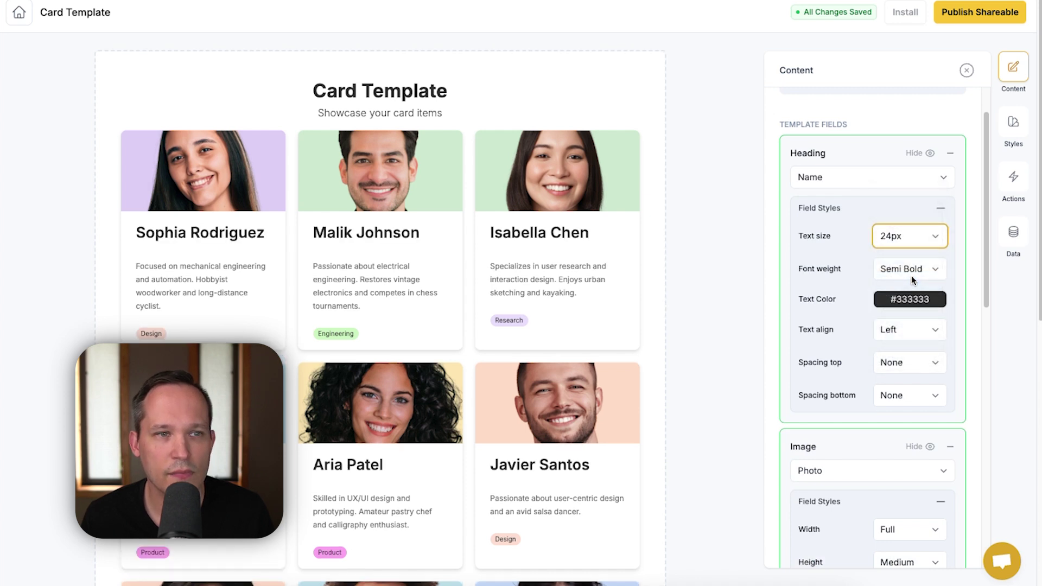
pyautogui.click(923, 331)
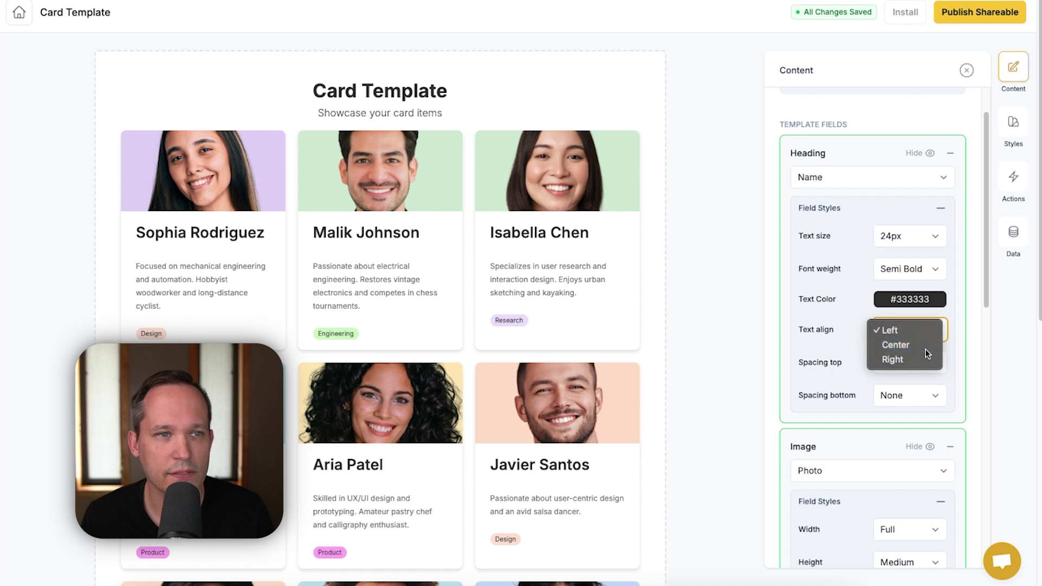
pyautogui.click(925, 347)
pyautogui.click(880, 158)
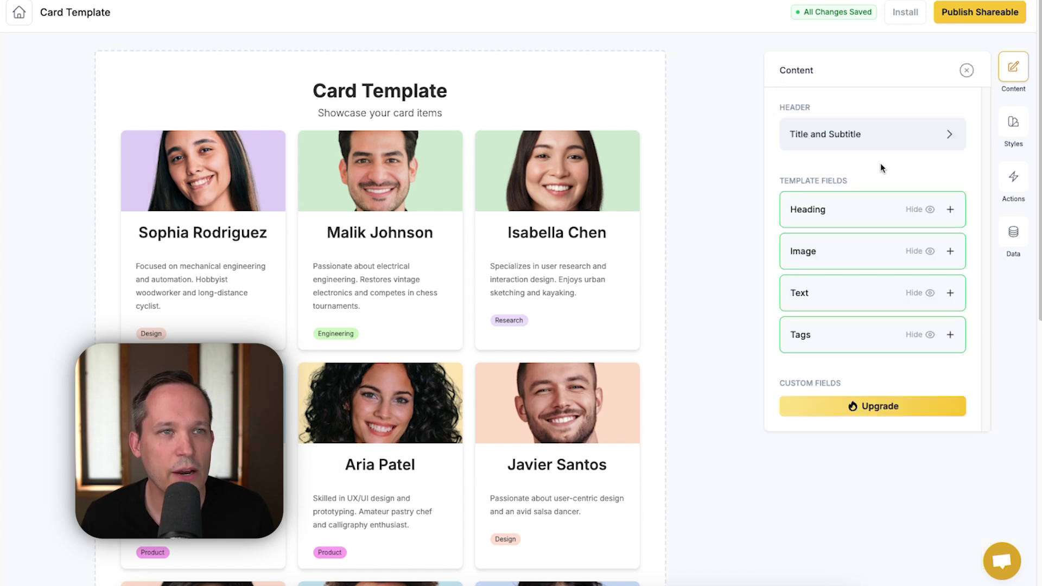
pyautogui.click(876, 134)
# Change the grid title to 'About Us' and delete the subtitle
pyautogui.tripleClick(854, 137)
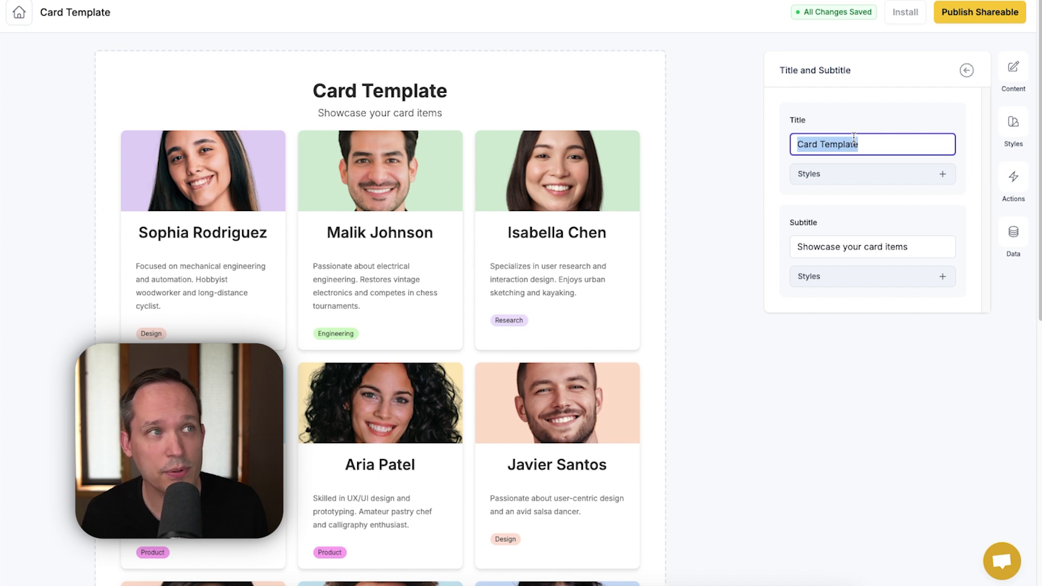
pyautogui.write('About Us')
pyautogui.tripleClick(893, 249)
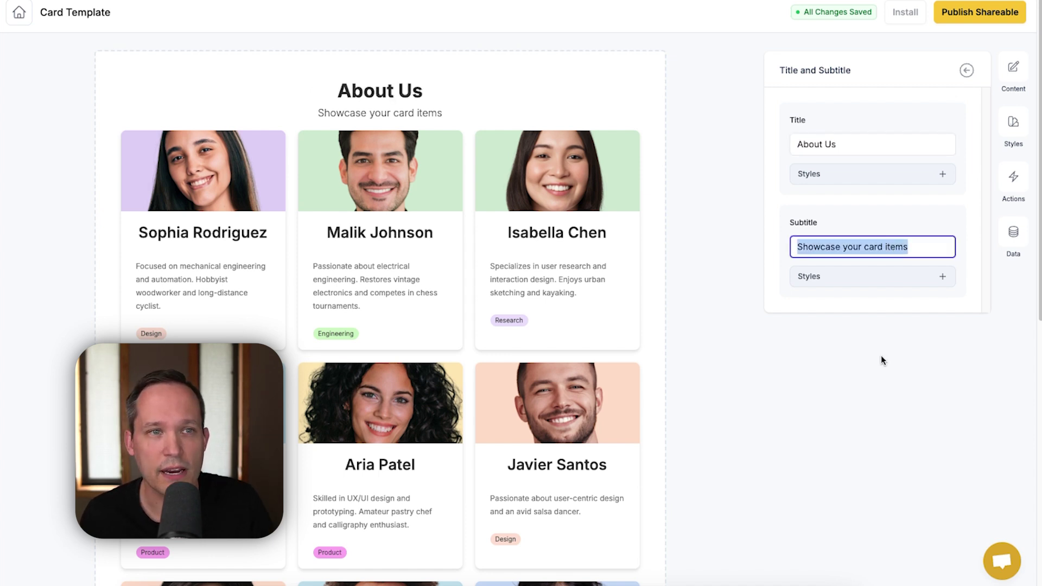
pyautogui.press('BackSpace')
# Add Large spacing below the title and return to the card fields
pyautogui.click(928, 175)
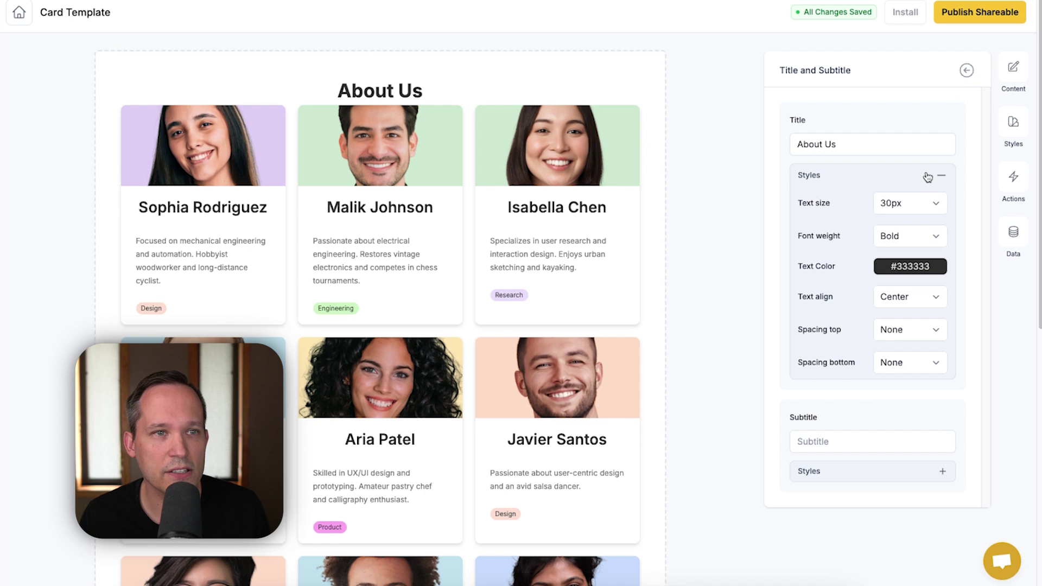
pyautogui.click(930, 367)
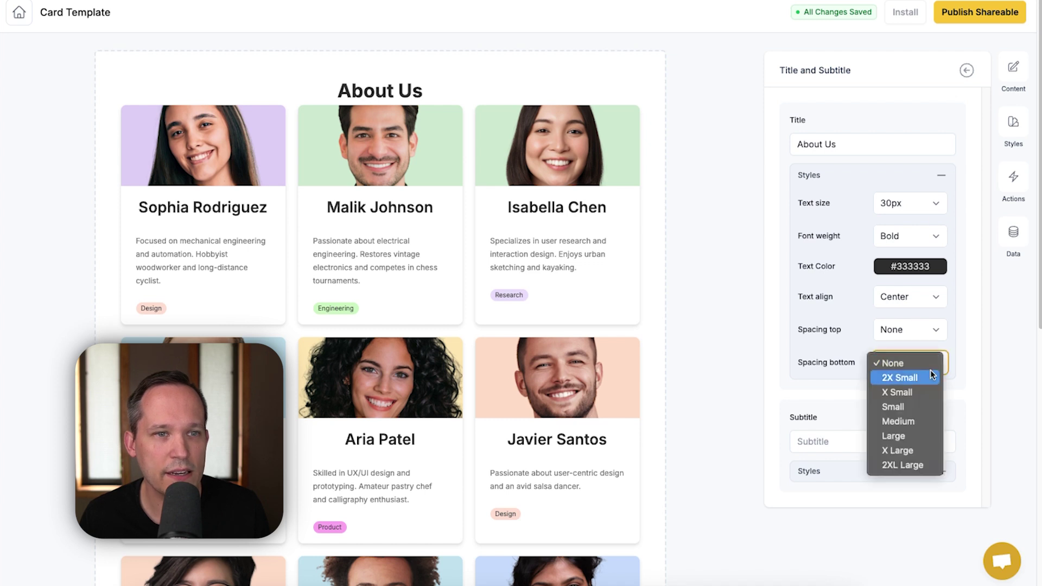
pyautogui.click(923, 432)
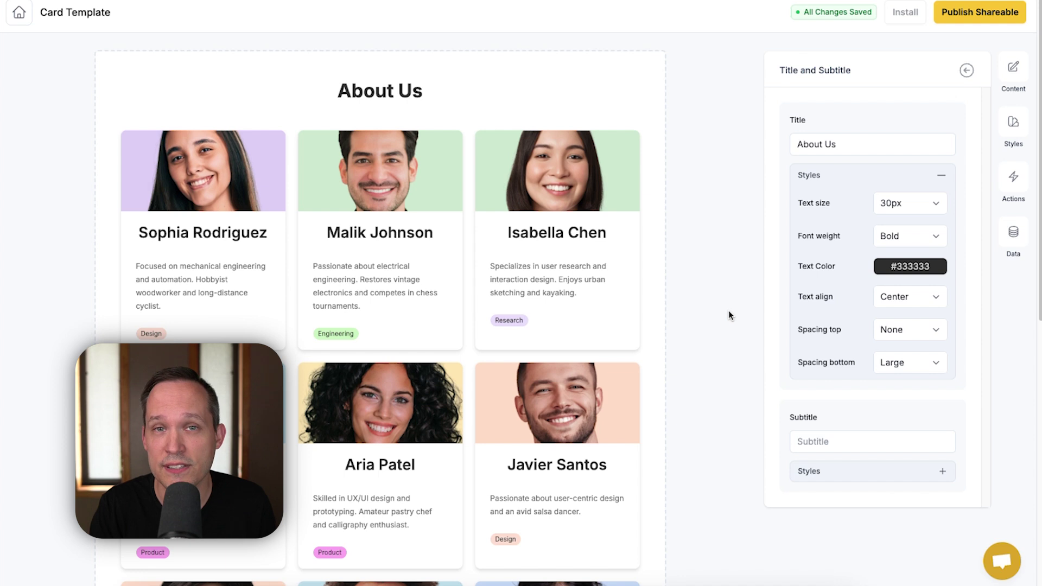
pyautogui.click(730, 315)
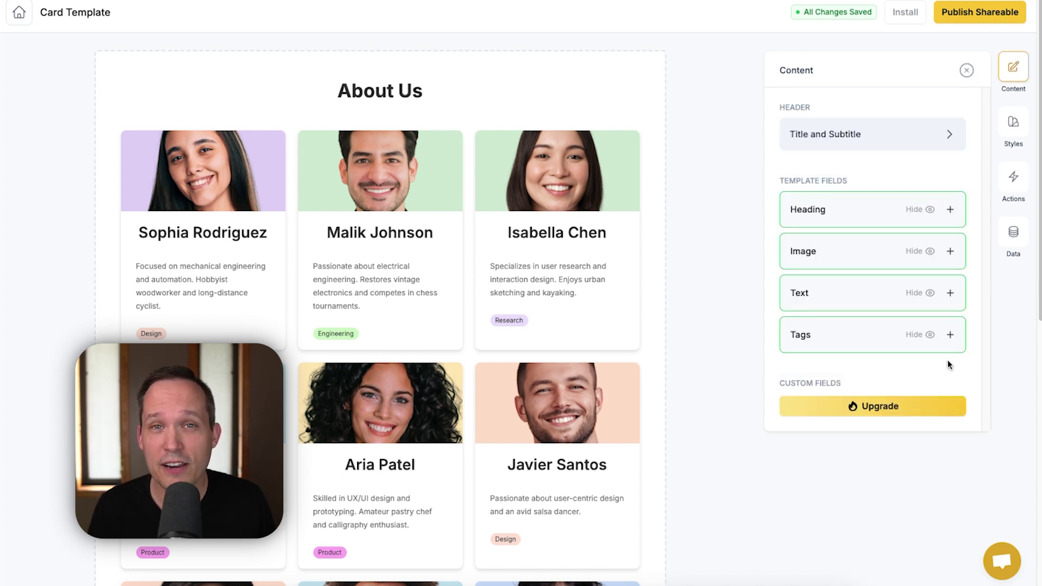